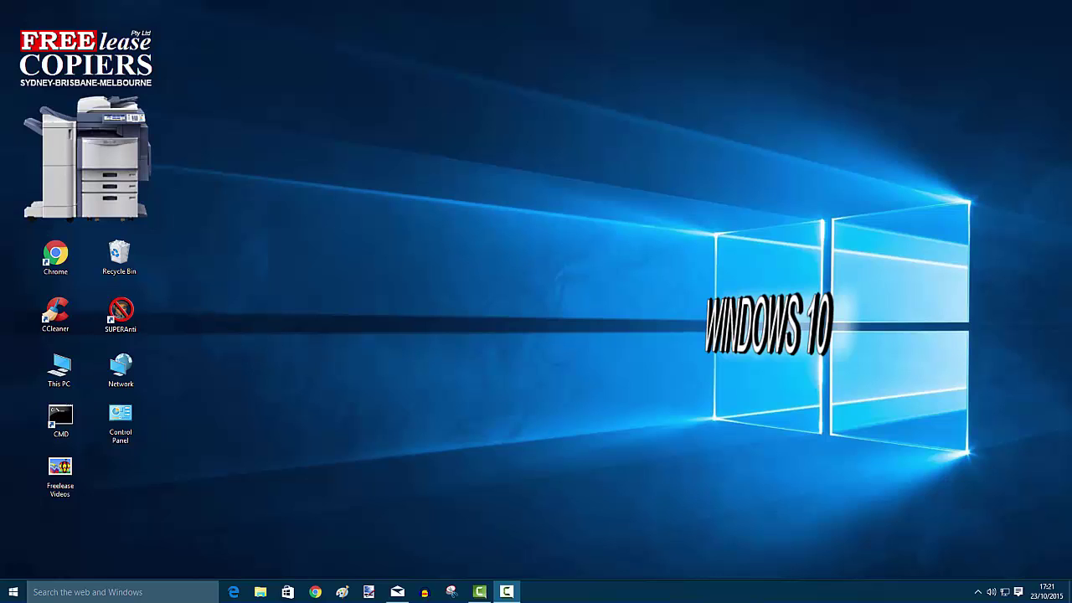
Open Devices and Printers from Control Panel and start adding a new printer
click(13, 592)
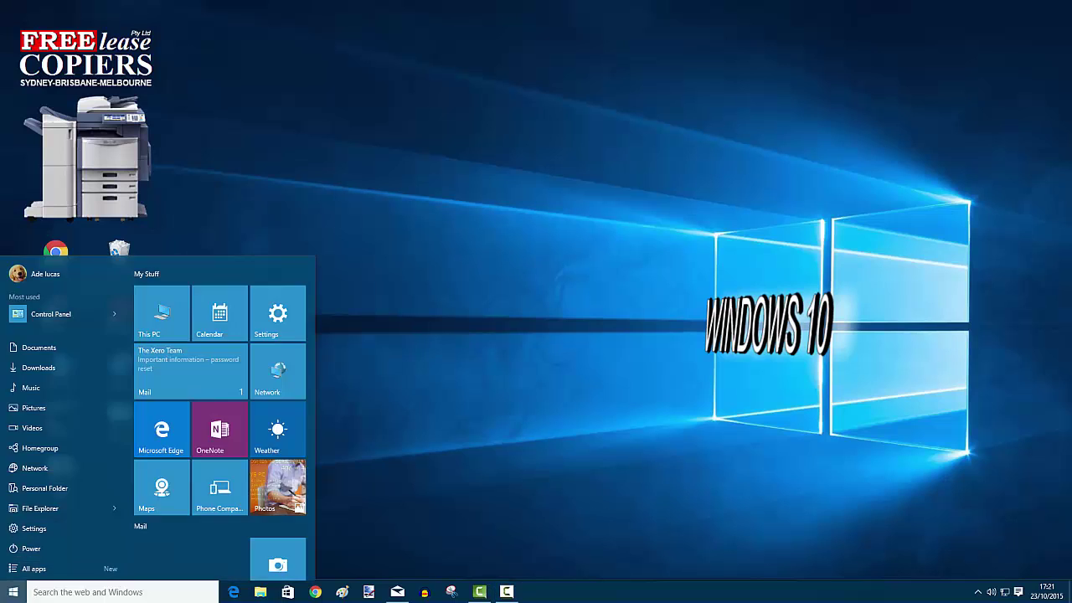
text(con)
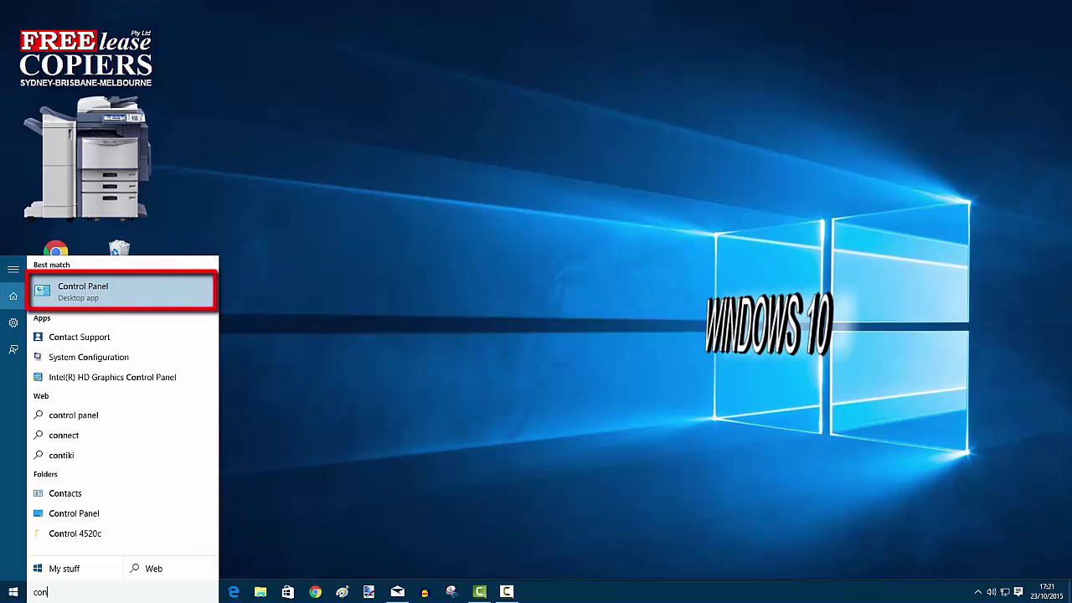
key(Return)
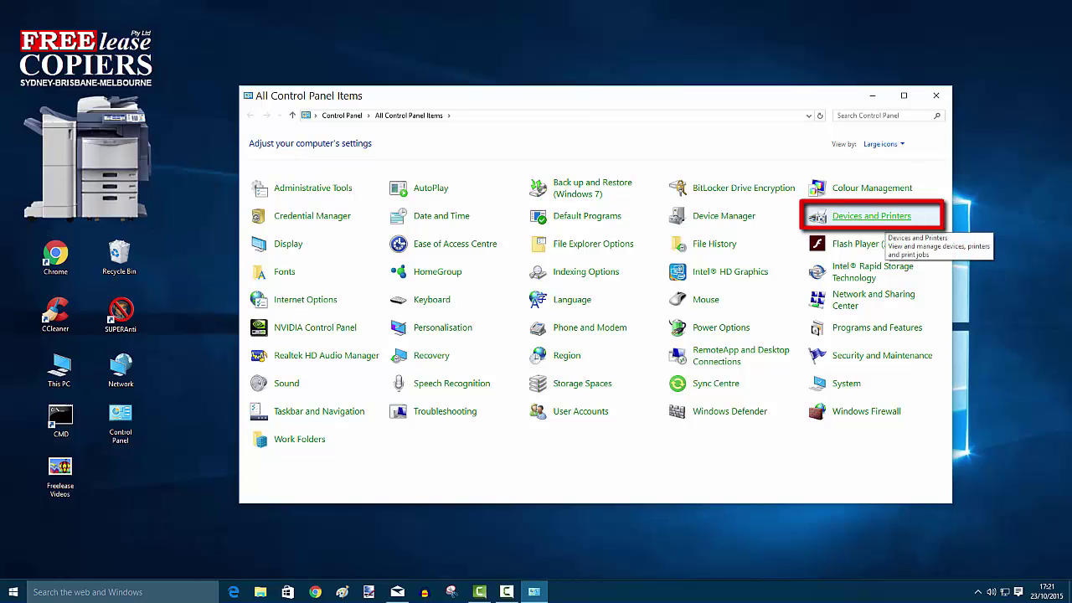
click(871, 216)
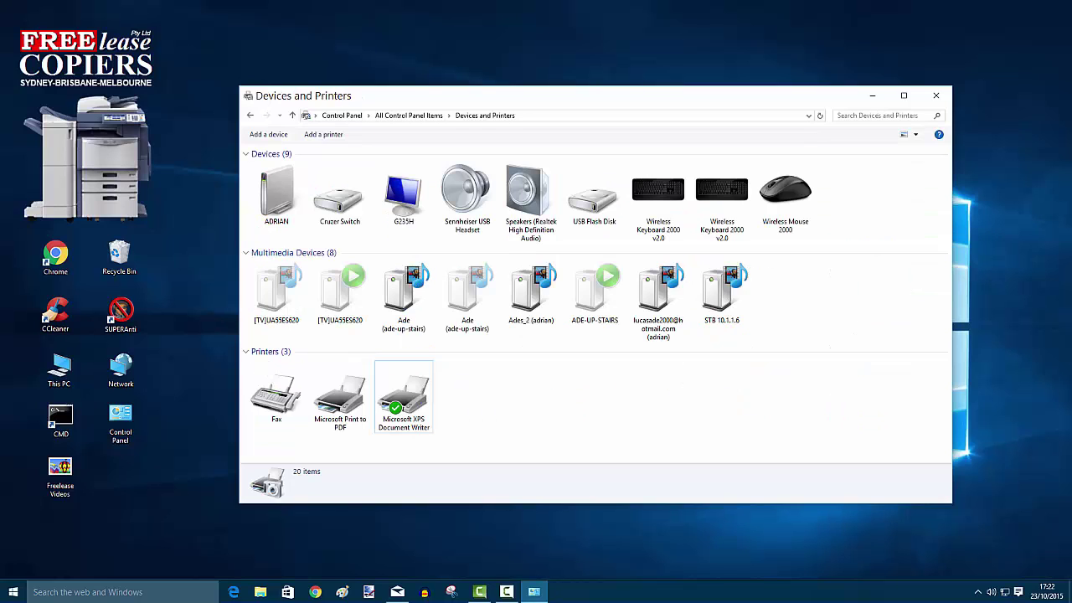
click(323, 134)
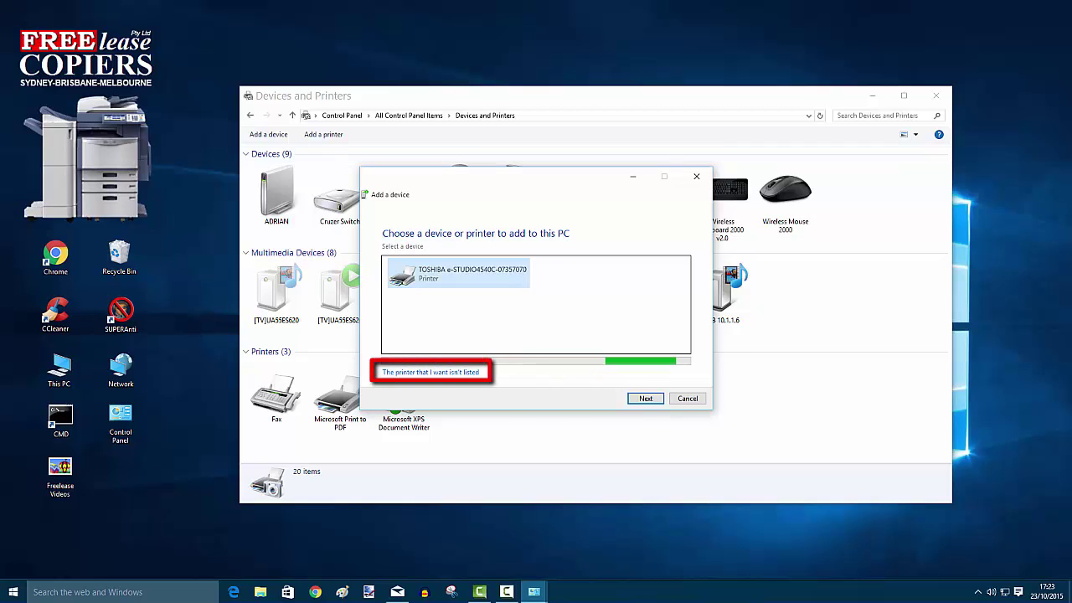
Add the unlisted printer as a TCP/IP Device at address 10.1.1.250
click(431, 372)
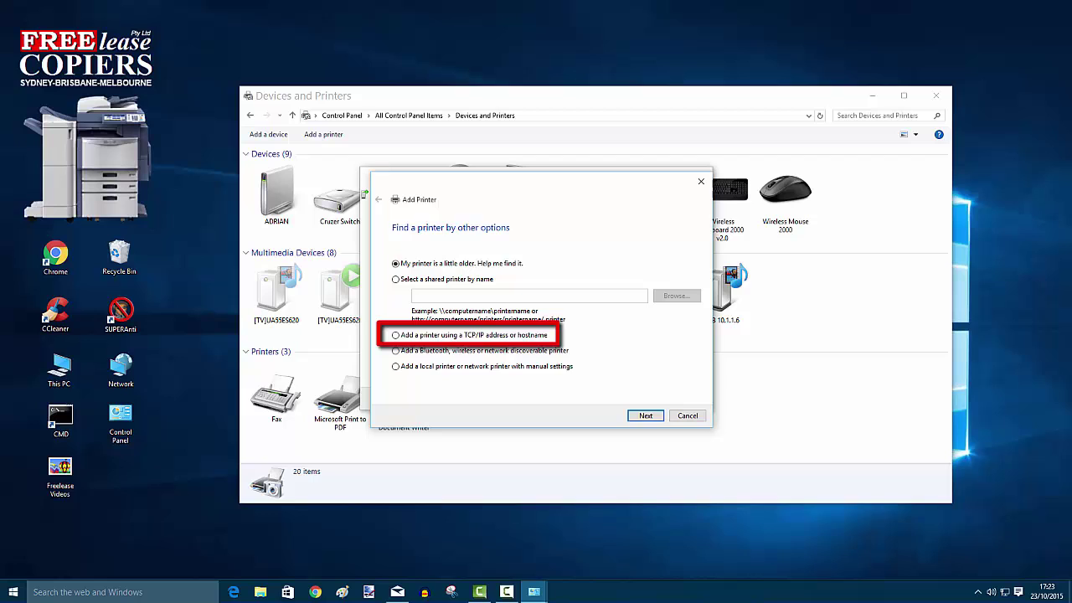
click(395, 335)
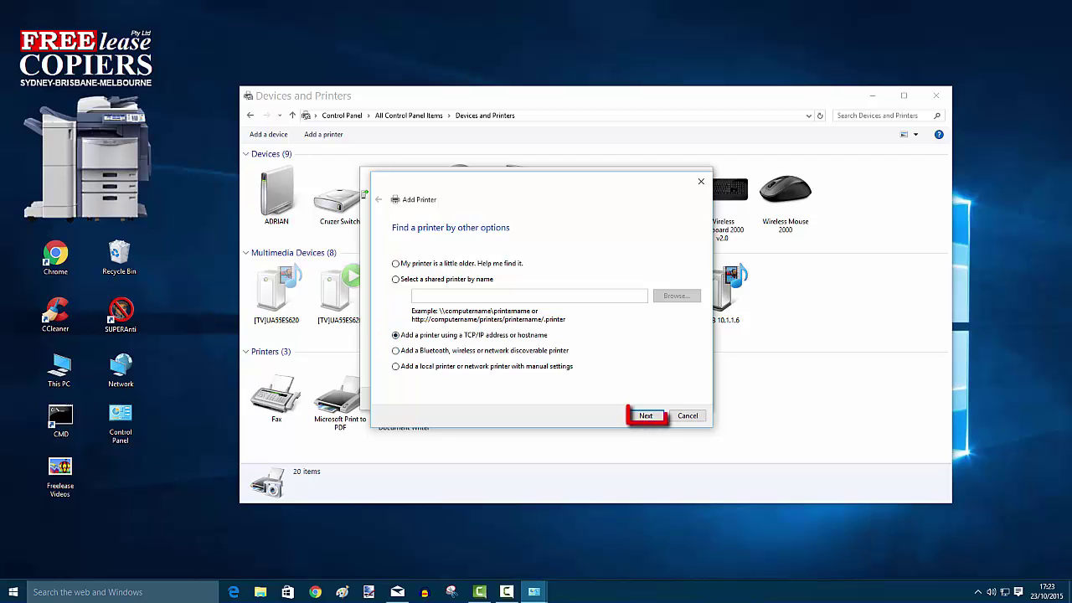
click(646, 416)
click(696, 258)
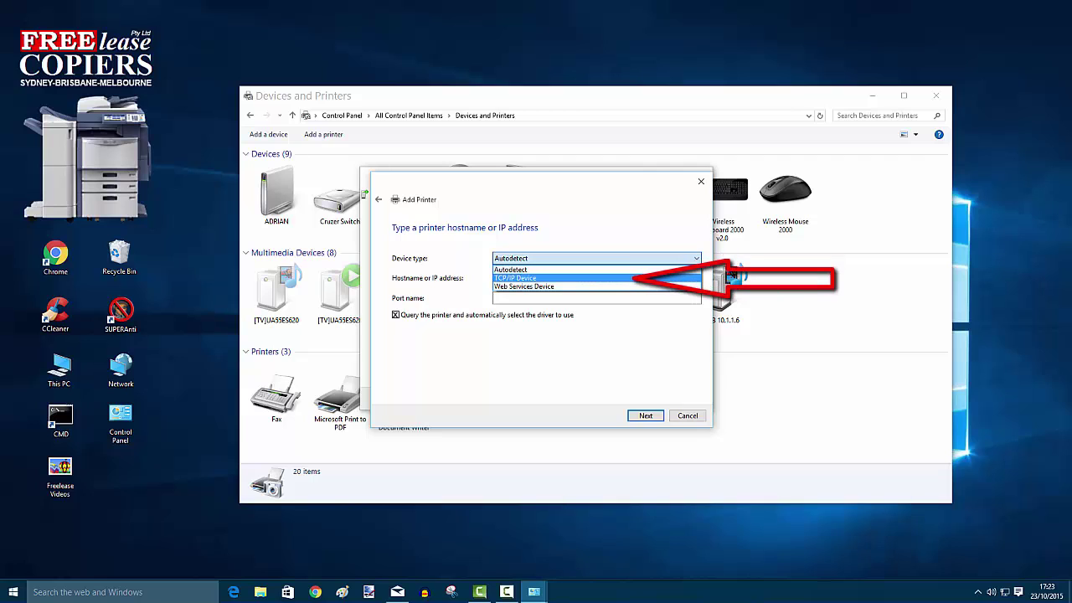
click(515, 277)
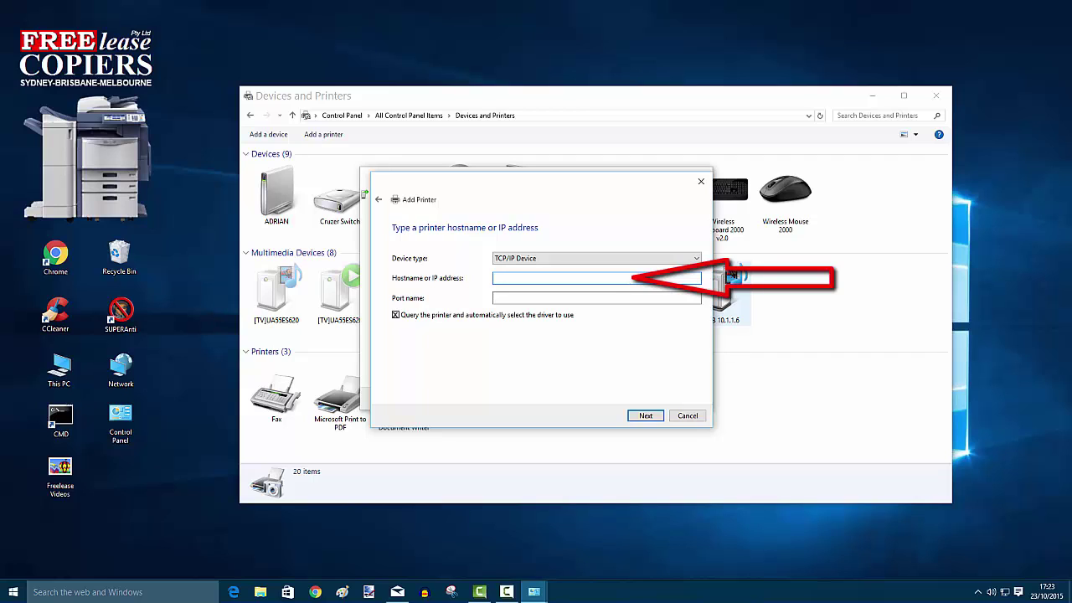
text(10.1.1.250)
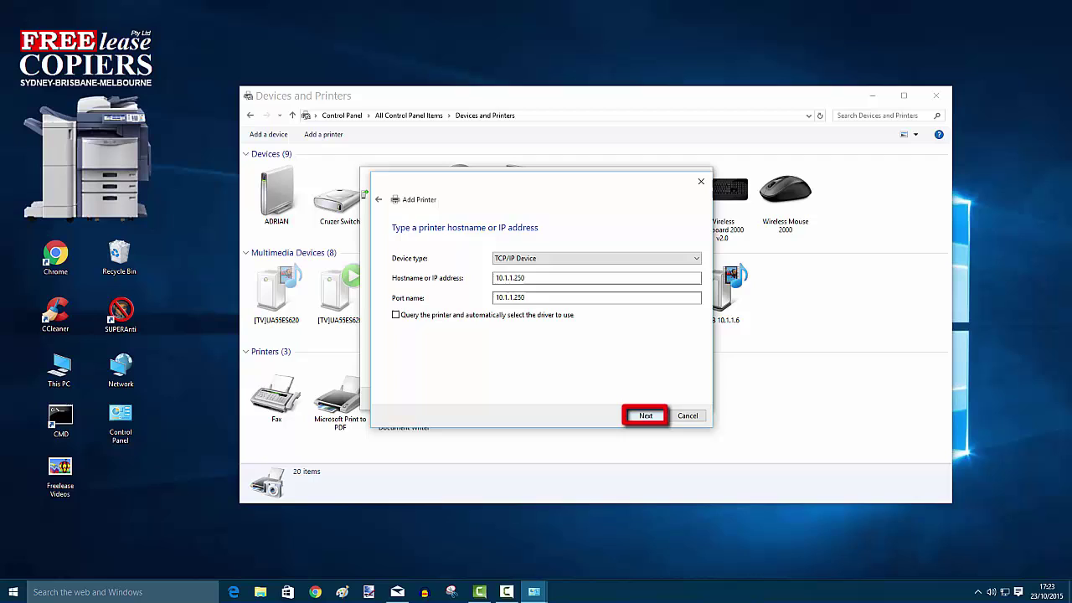
click(646, 416)
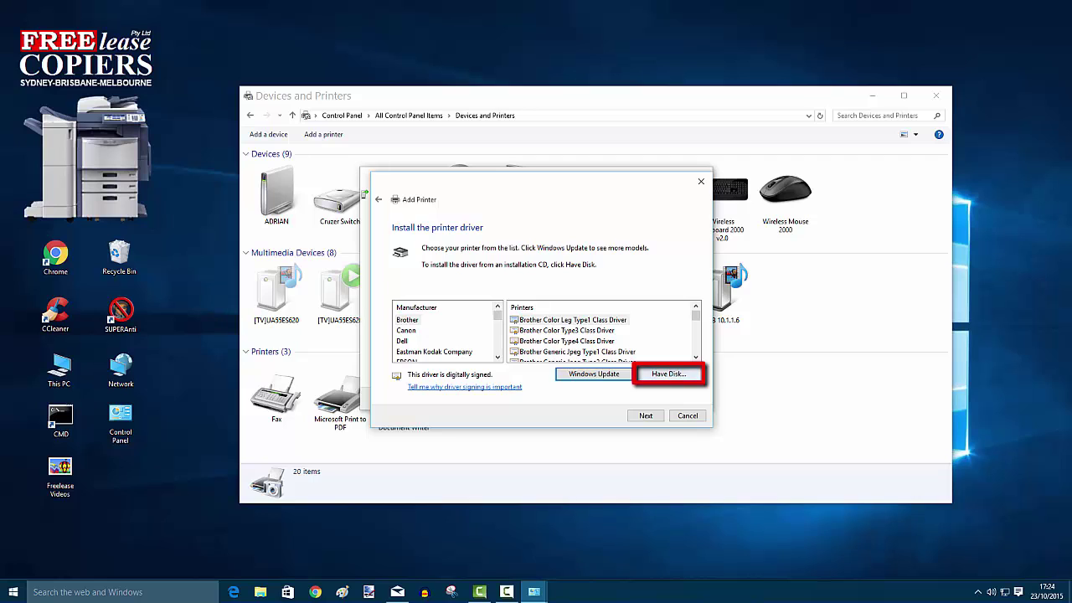
Install the driver from disk using the Toshiba .inf in the 64-bit PS driver folder on F:
click(669, 374)
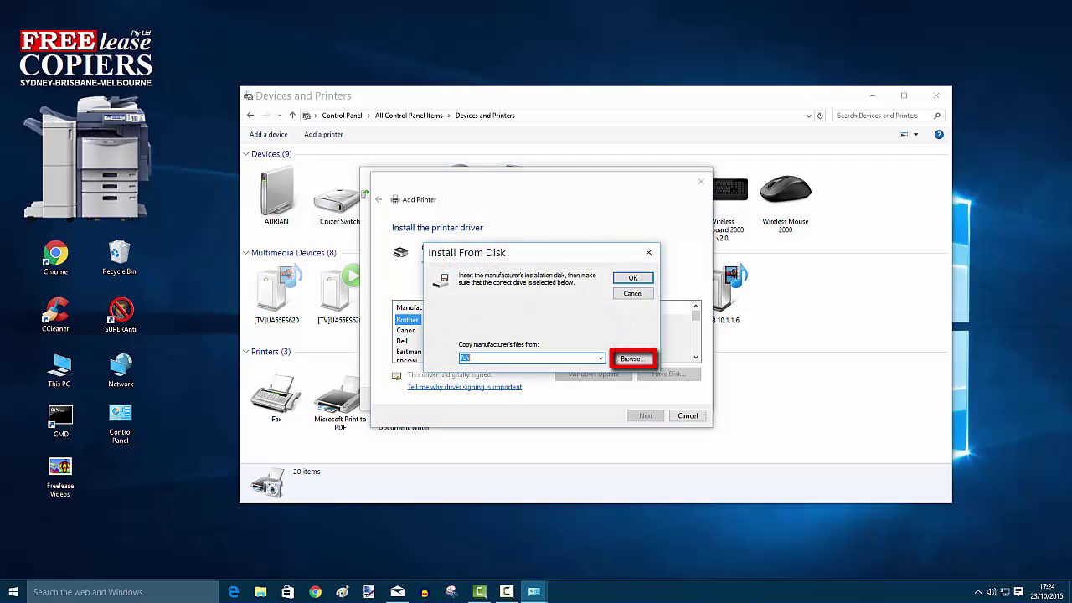
click(631, 359)
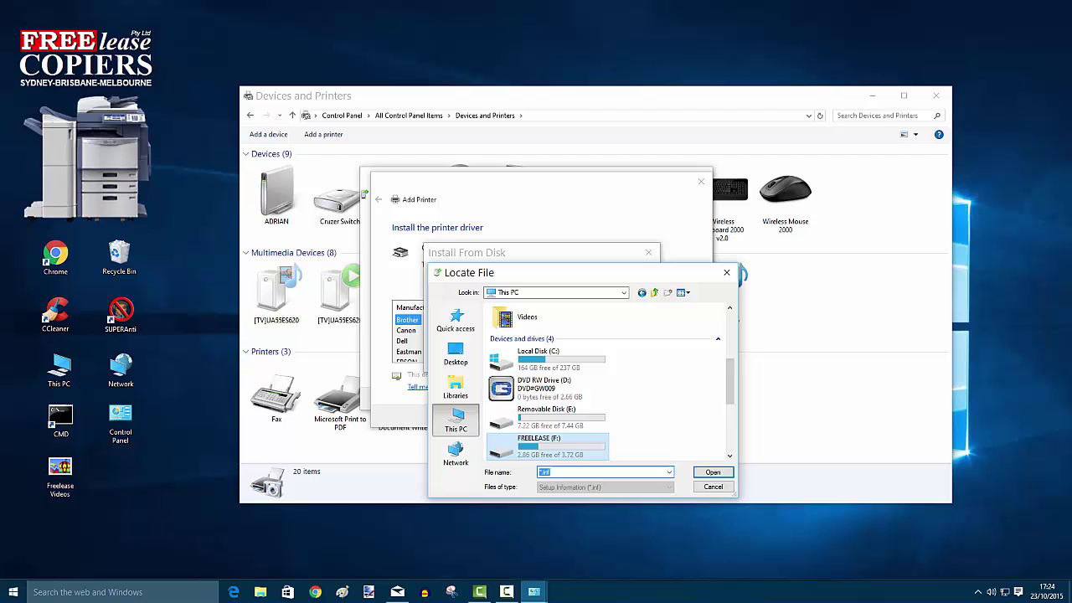
double_click(549, 444)
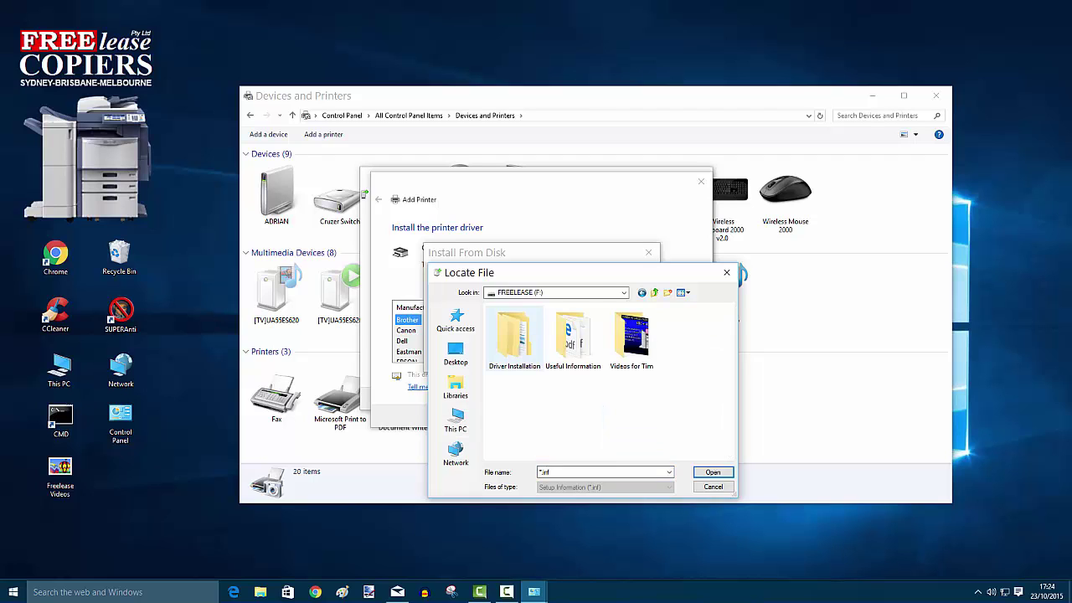
double_click(515, 335)
double_click(573, 339)
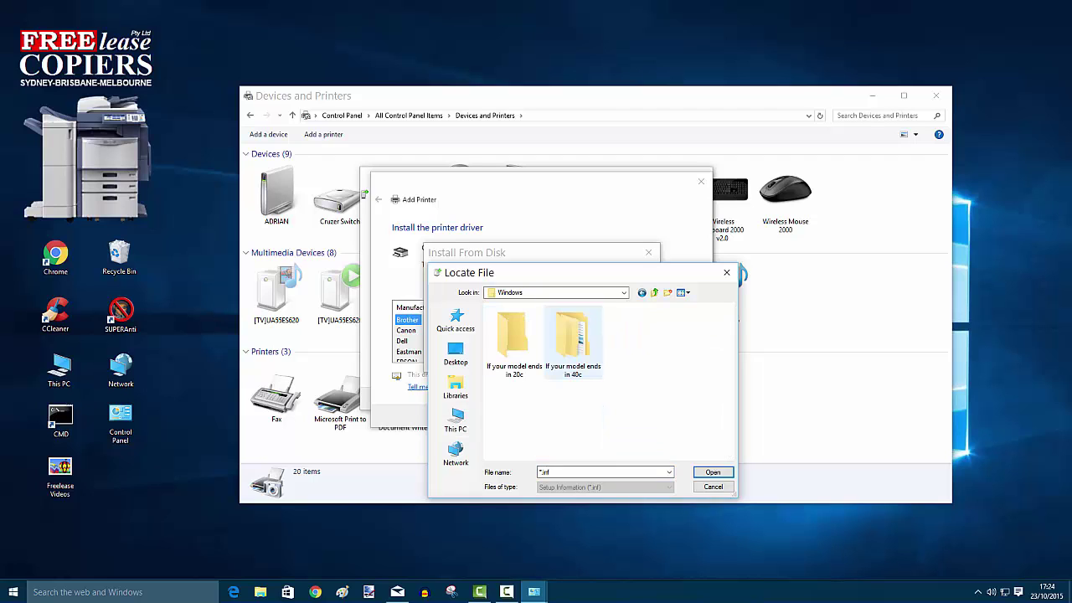
double_click(573, 339)
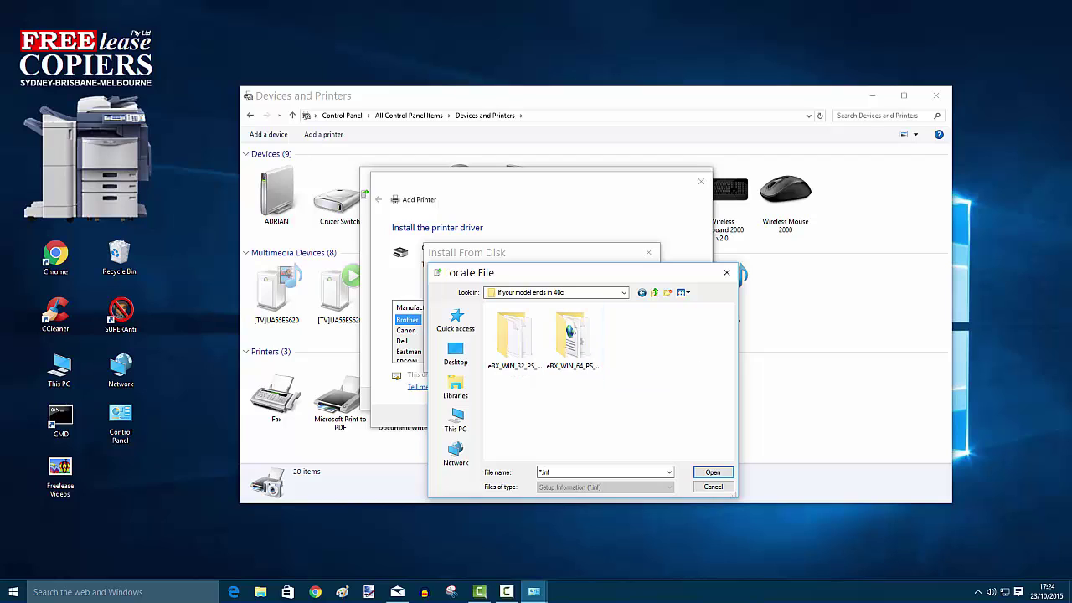
click(573, 337)
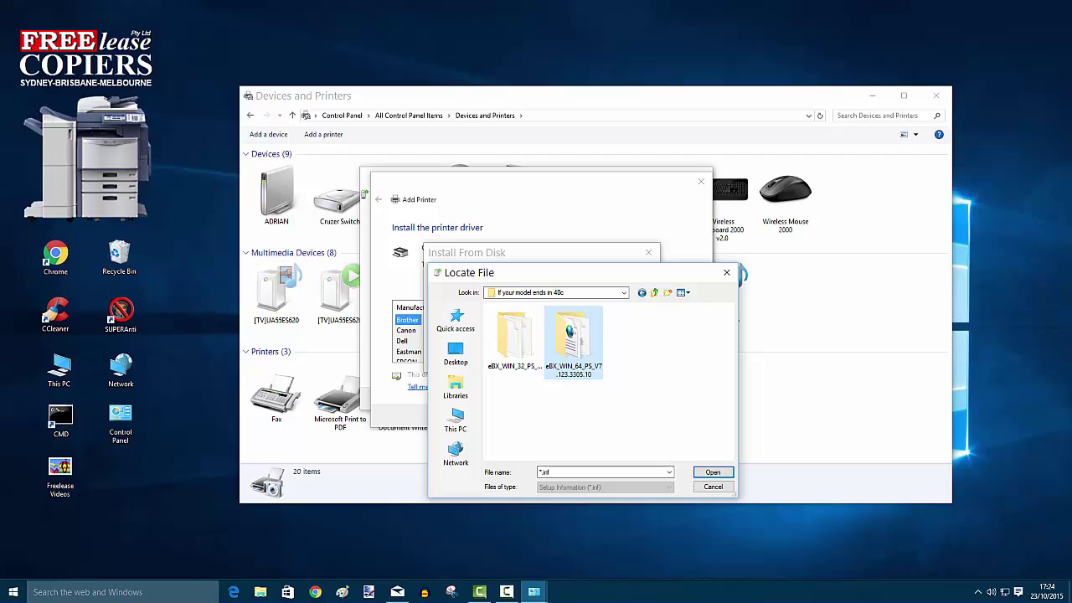
double_click(573, 339)
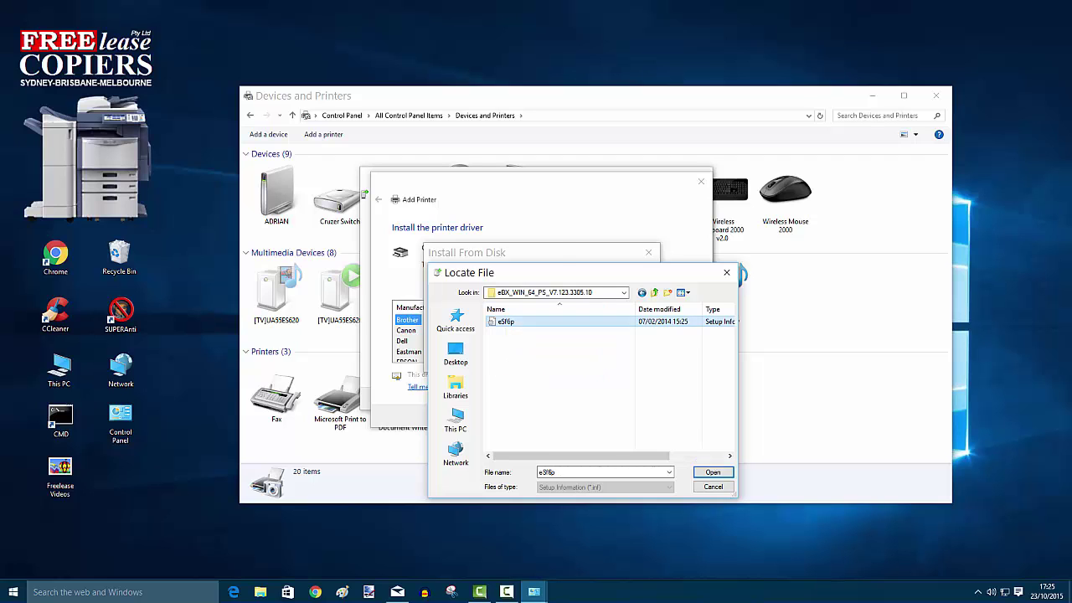
double_click(506, 322)
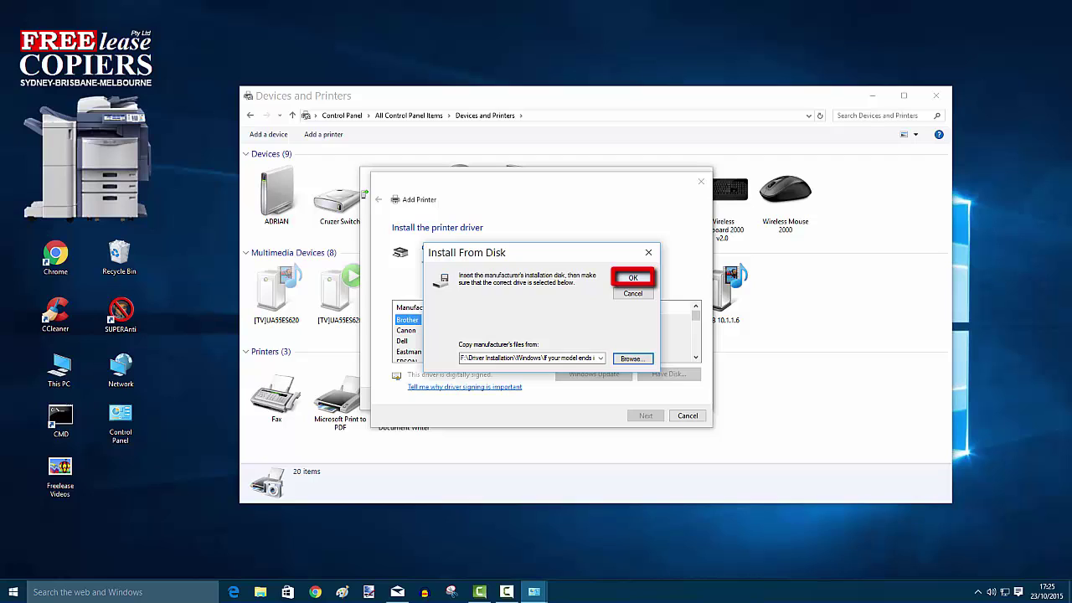
Install TOSHIBA Universal PS3, replacing the current driver, keeping its name, unshared
key(Return)
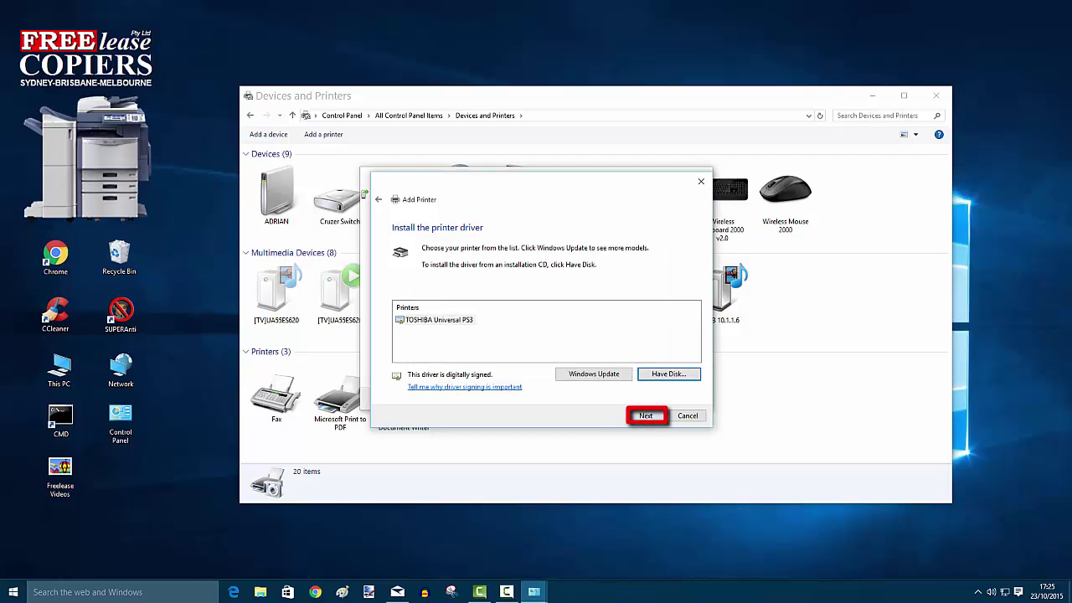
key(Return)
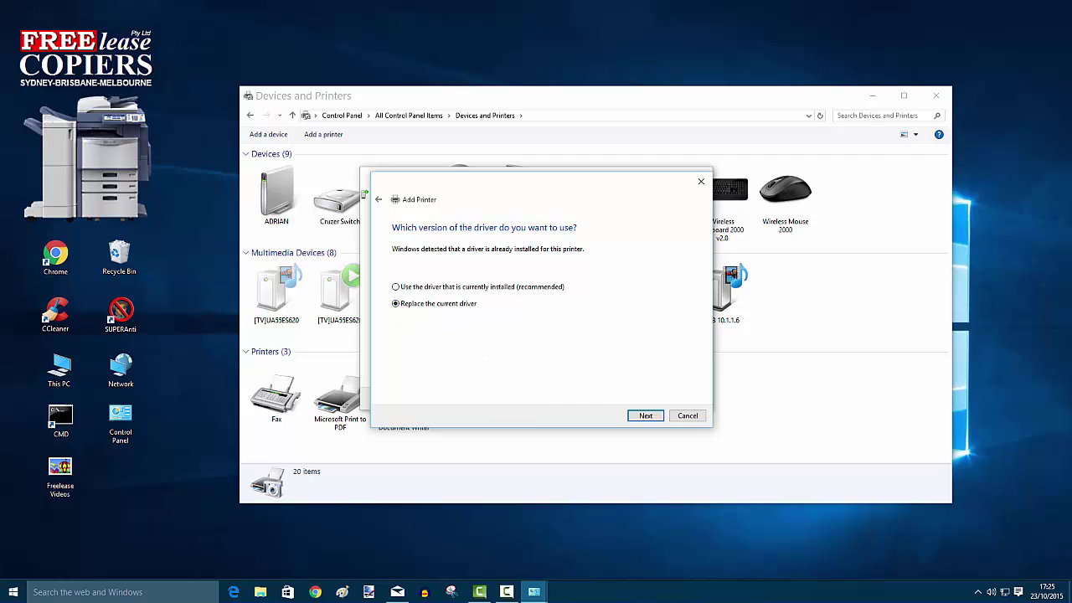
key(Return)
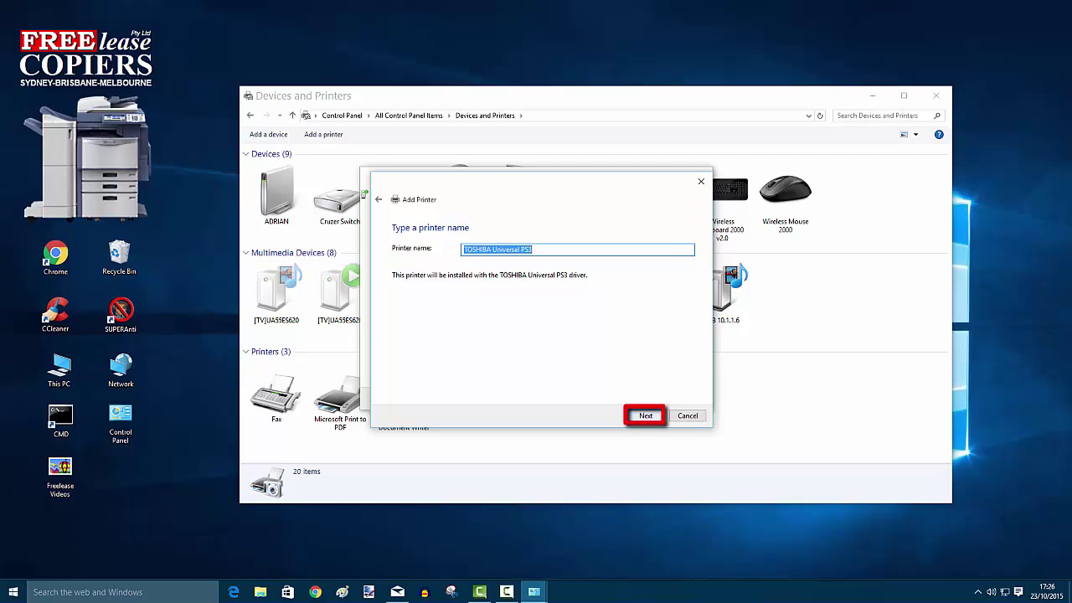
key(Return)
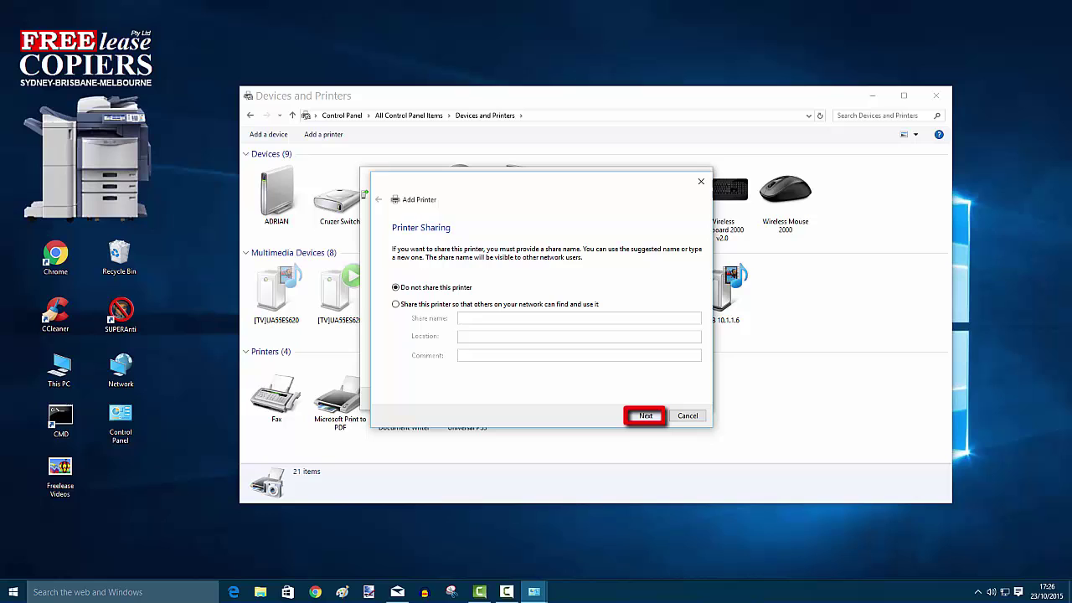
key(Return)
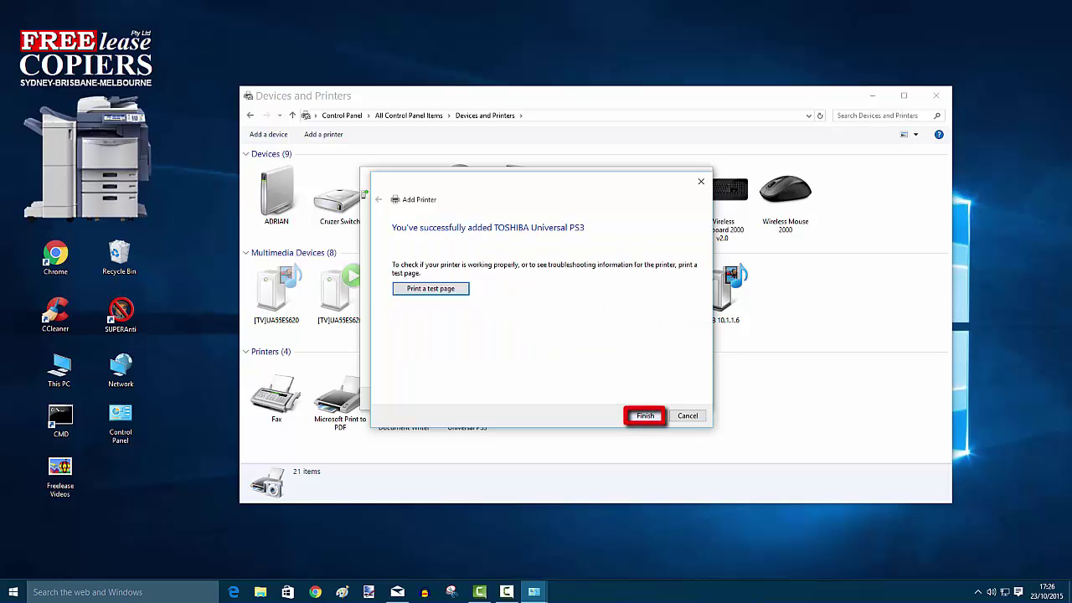
key(Return)
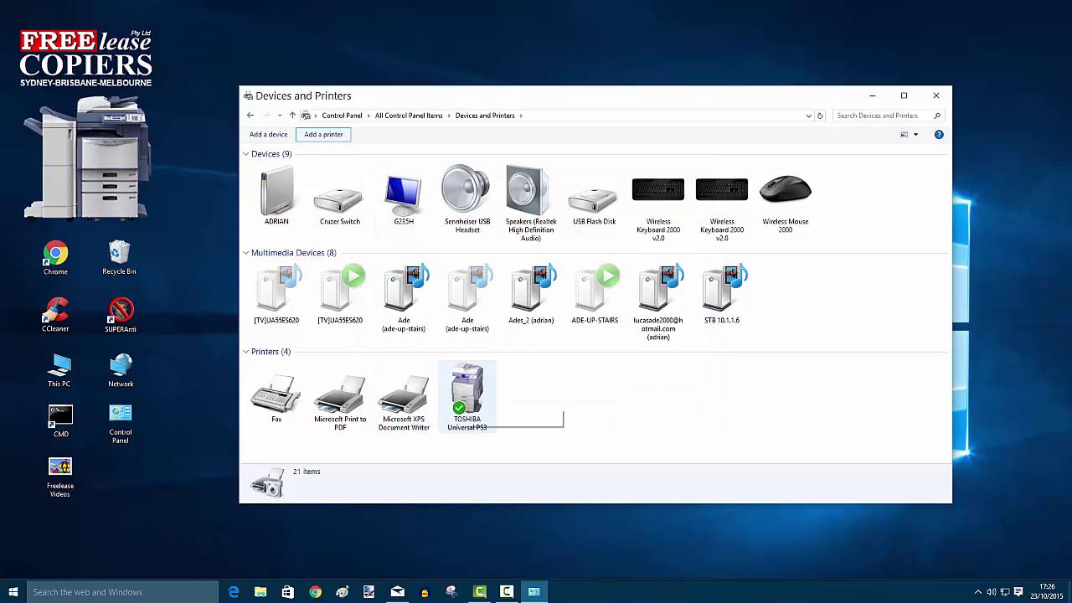
Review the TOSHIBA Universal PS3 Device Settings, then return to its General properties
right_click(465, 397)
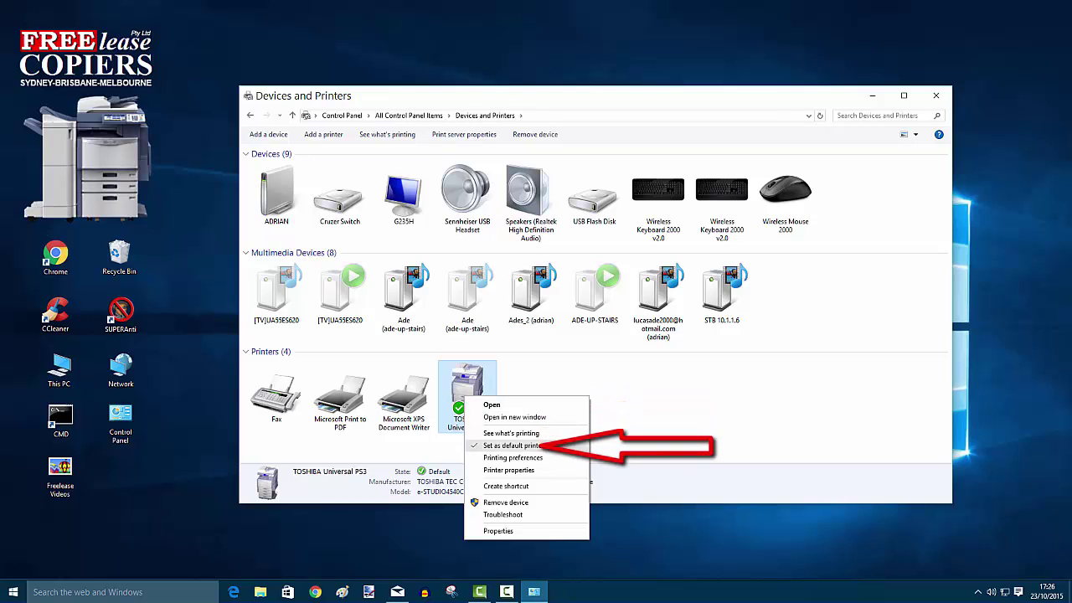
click(509, 470)
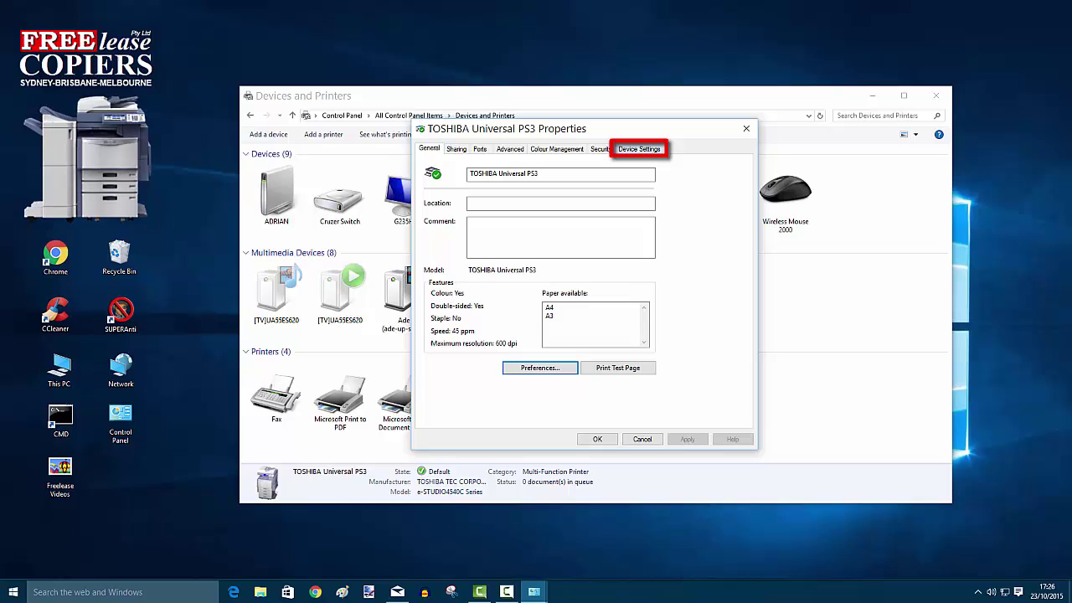
click(639, 149)
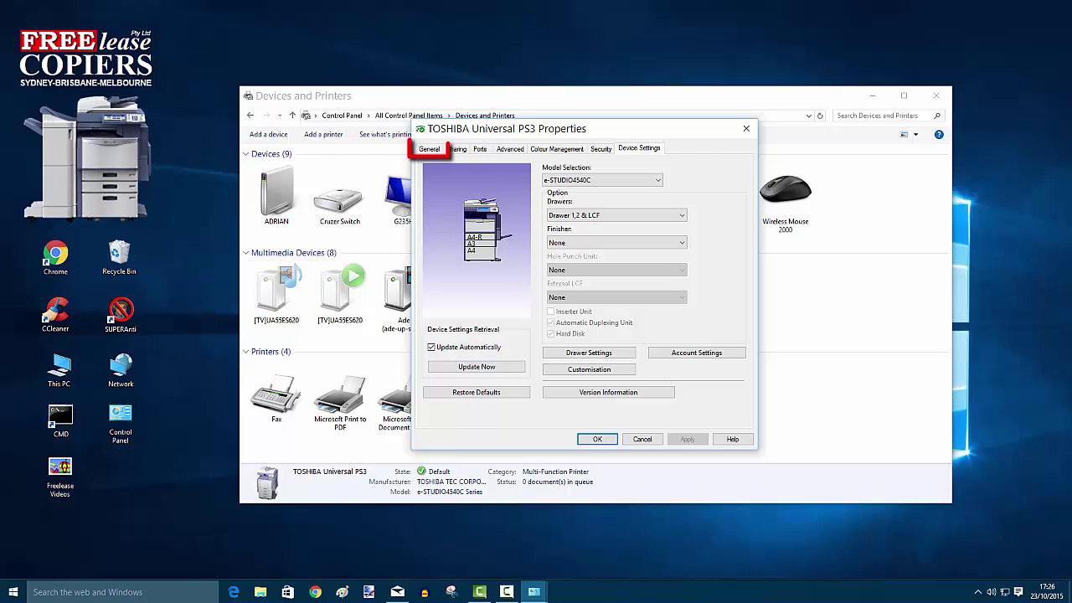
key(ctrl+Tab)
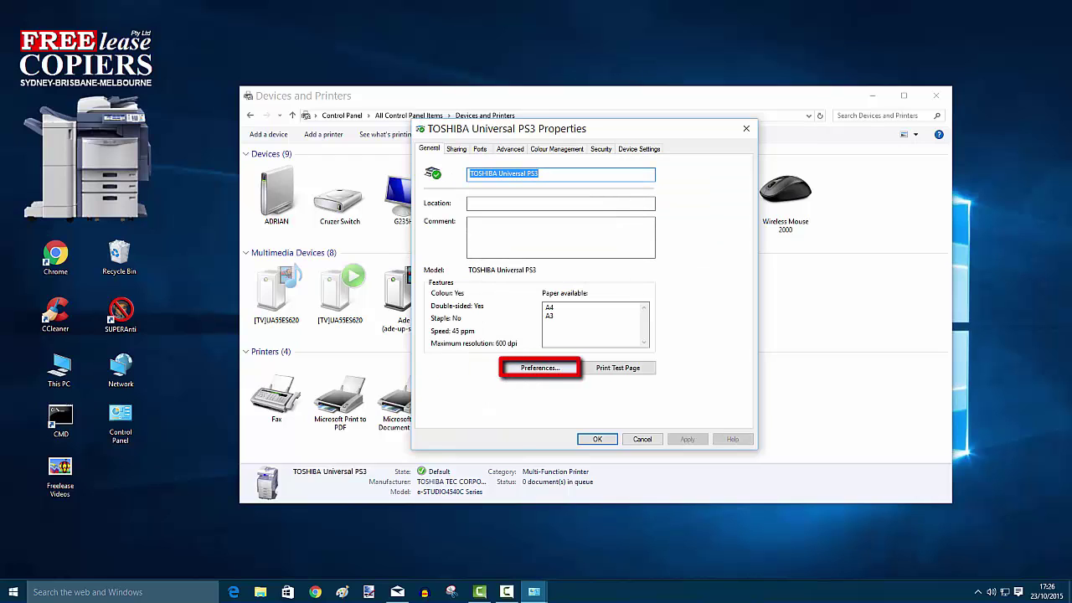
Set the TOSHIBA Universal PS3 printing preference Colour to Black and White
key(alt+r)
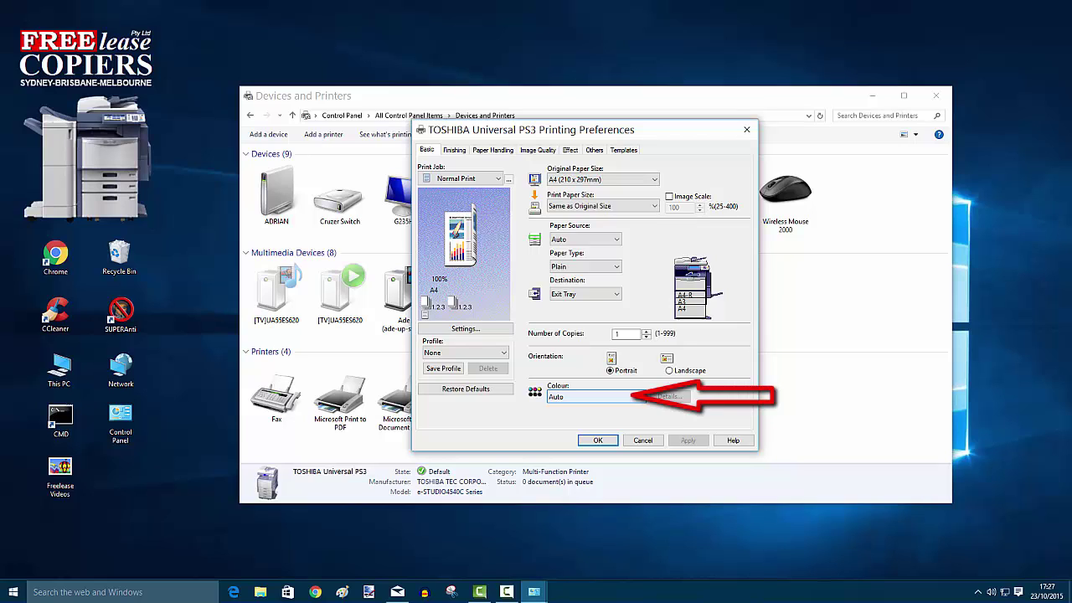
key(alt+Down)
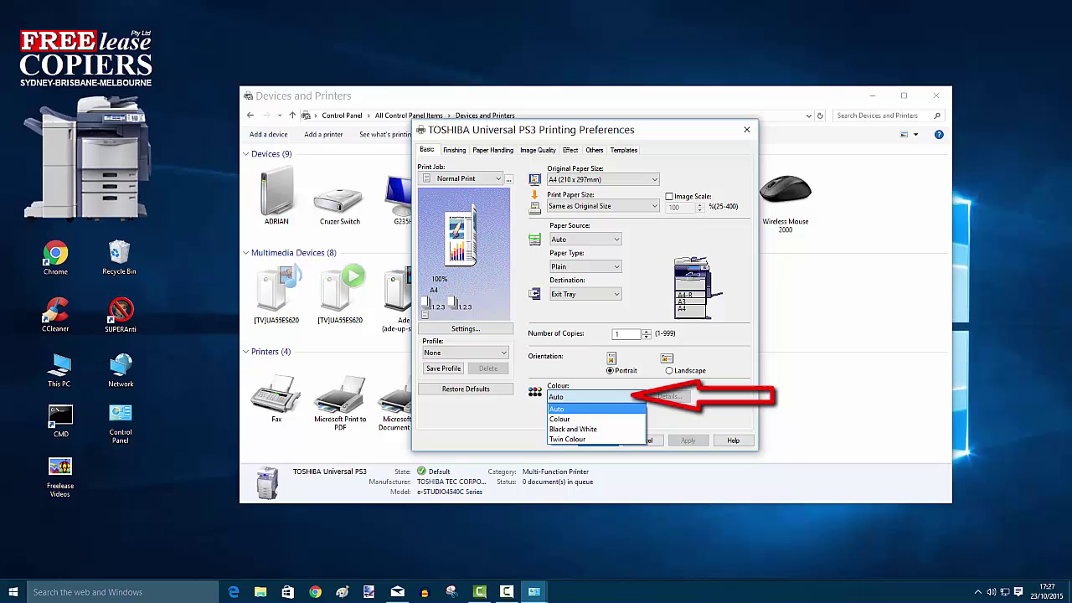
key(Down)
key(Down)
key(Return)
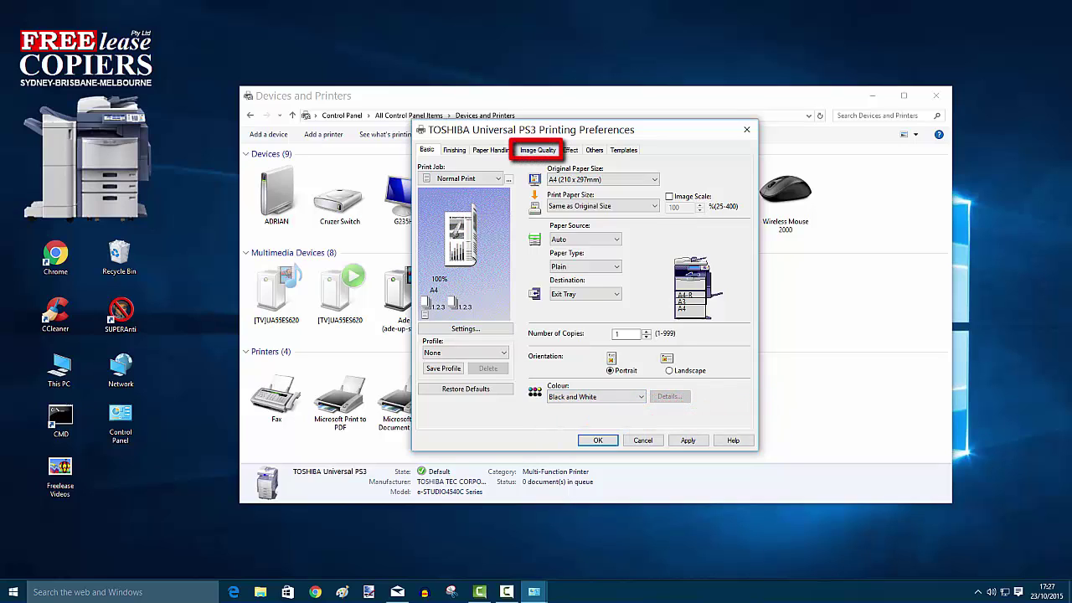
Enable Distinguish Thin Lines in the Image Quality settings
key(ctrl+Tab)
key(ctrl+Tab)
key(ctrl+Tab)
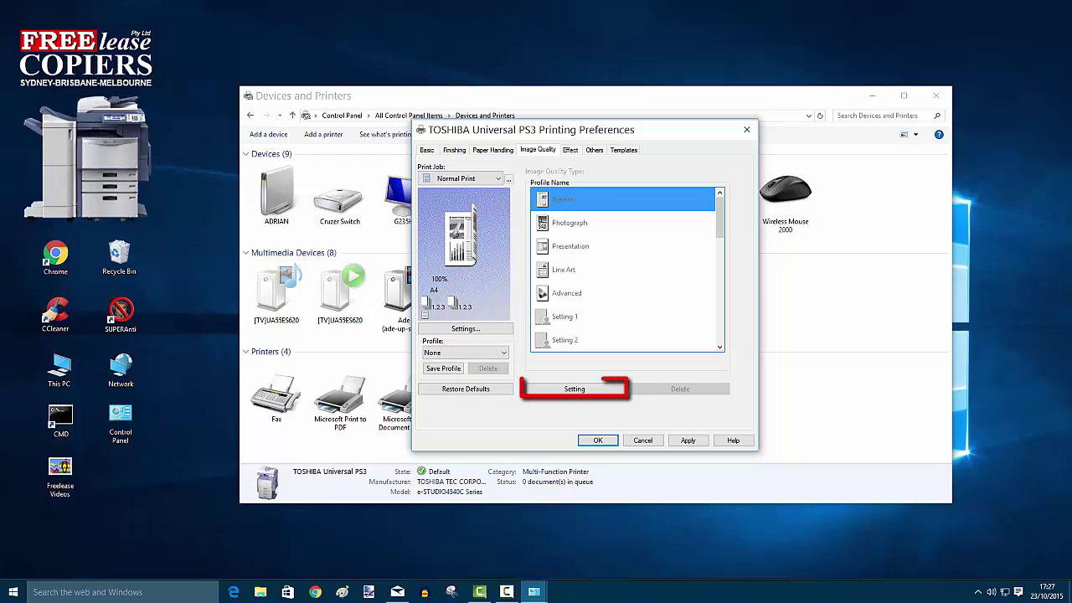
key(Tab)
key(Return)
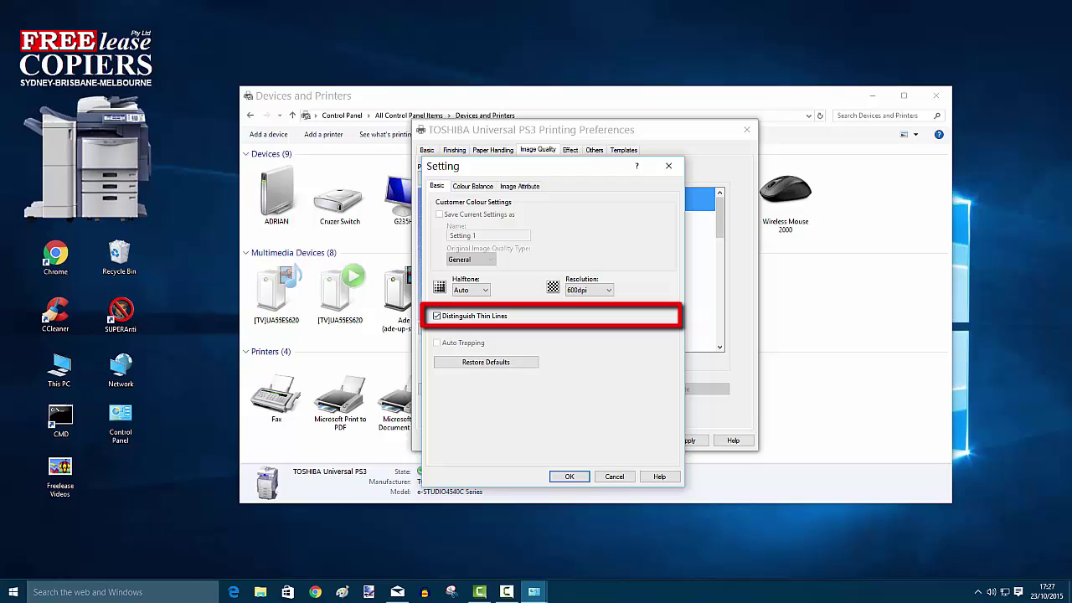
key(Tab)
key(Tab)
key(Return)
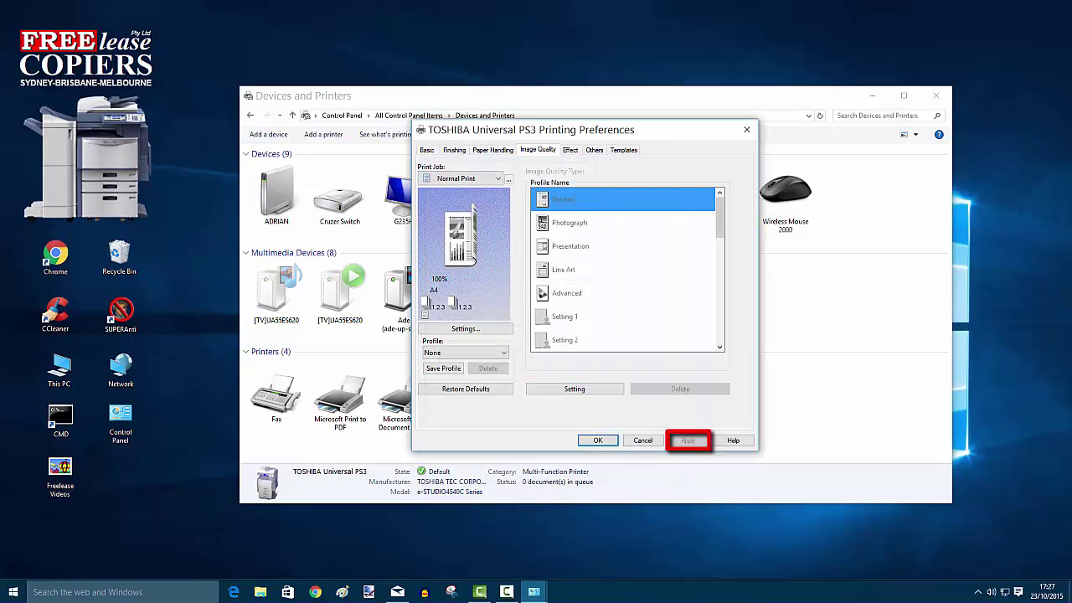
Apply and close the TOSHIBA Universal PS3 printing preferences
key(Return)
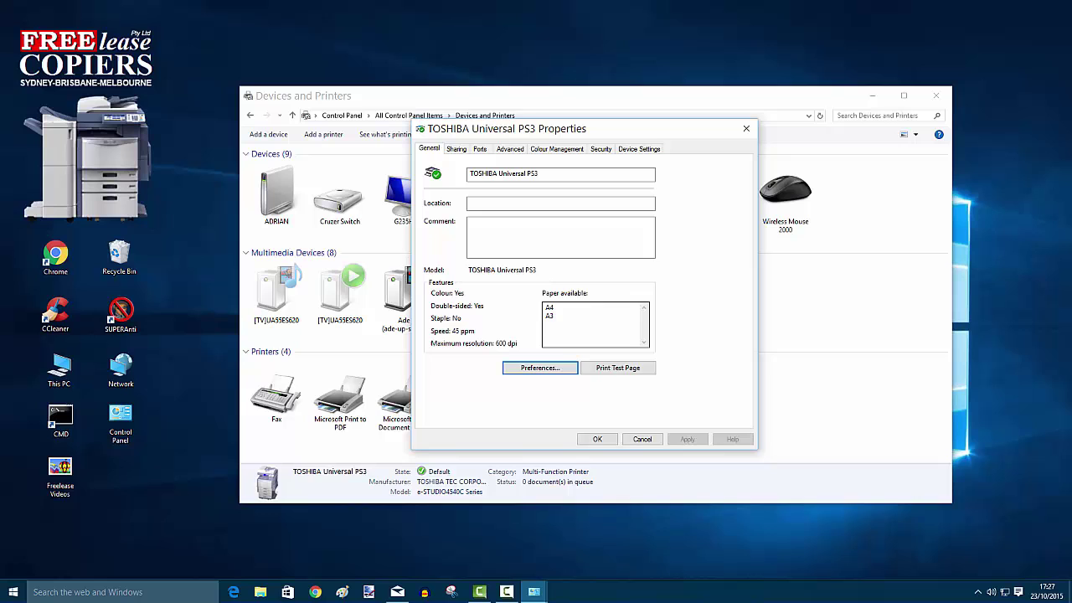